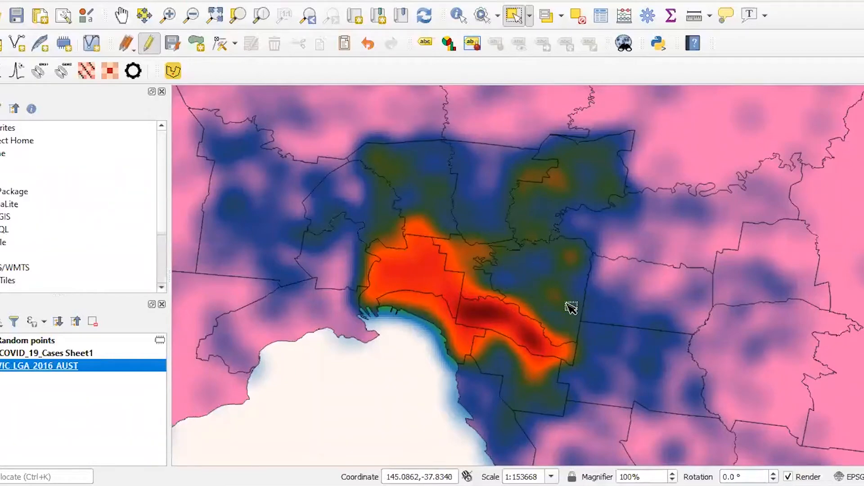
Open the attribute table of the VIC_LGA_2016_AUST layer to review the confirmed cases per local government area
{"action": "right_click", "coordinate": [56, 365]}
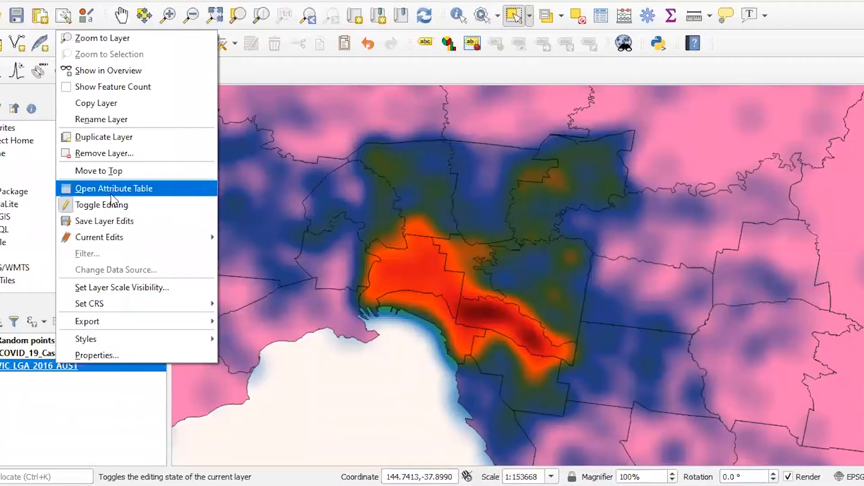
{"action": "left_click", "coordinate": [112, 189]}
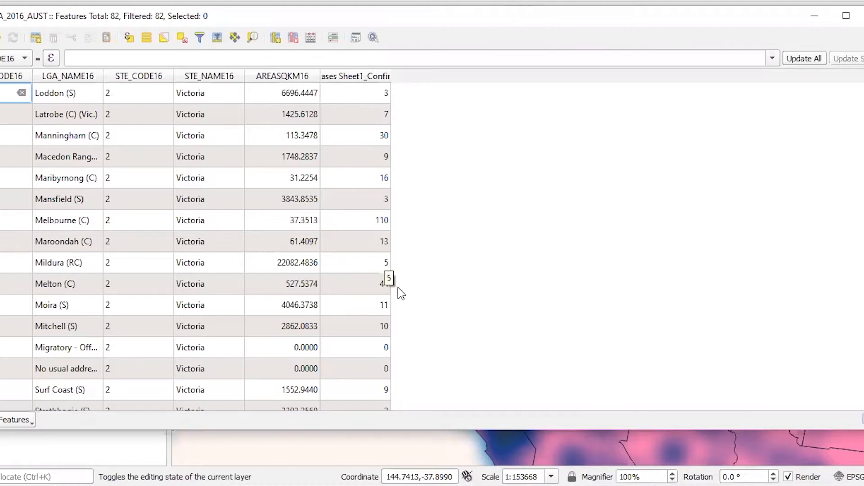
Switch to the AURIN portal in the browser and examine the Victoria study area and Melbourne on the map
{"action": "left_click", "coordinate": [345, 485]}
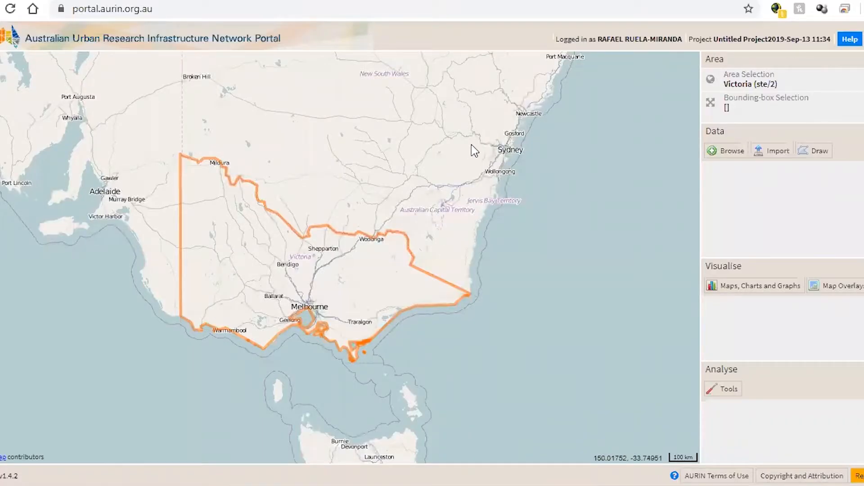
{"action": "scroll", "coordinate": [366, 181], "scroll_direction": "down", "scroll_amount": 2}
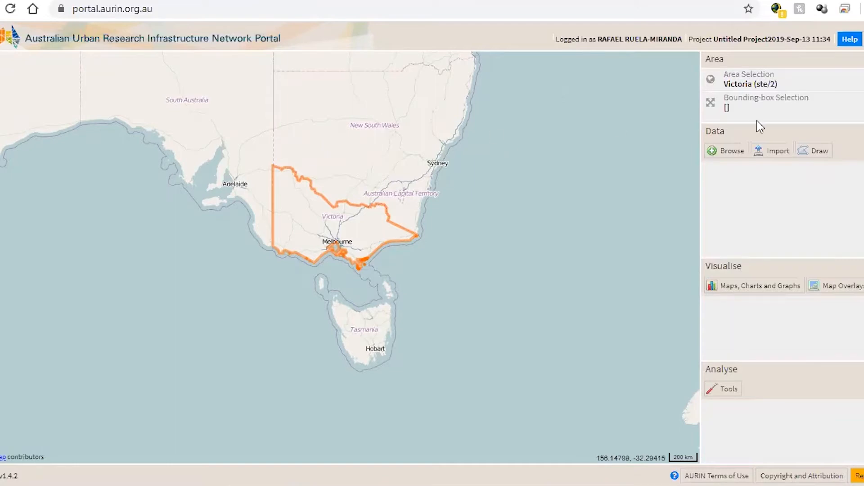
{"action": "scroll", "coordinate": [340, 234], "scroll_direction": "up", "scroll_amount": 3}
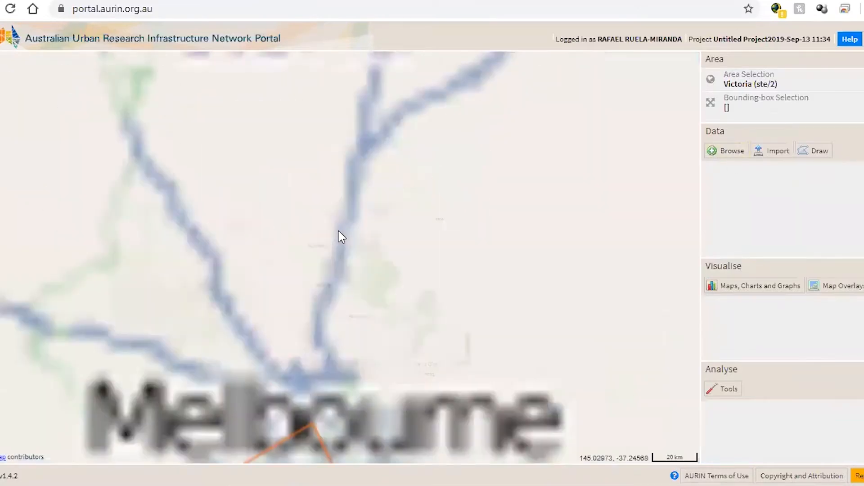
{"action": "scroll", "coordinate": [334, 365], "scroll_direction": "down", "scroll_amount": 2}
{"action": "scroll", "coordinate": [327, 327], "scroll_direction": "up", "scroll_amount": 3}
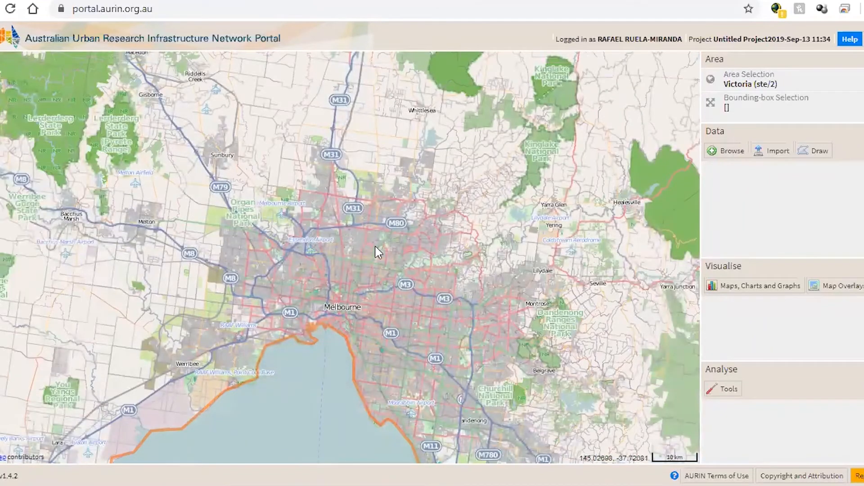
{"action": "scroll", "coordinate": [384, 243], "scroll_direction": "down", "scroll_amount": 2}
{"action": "scroll", "coordinate": [386, 245], "scroll_direction": "down", "scroll_amount": 1}
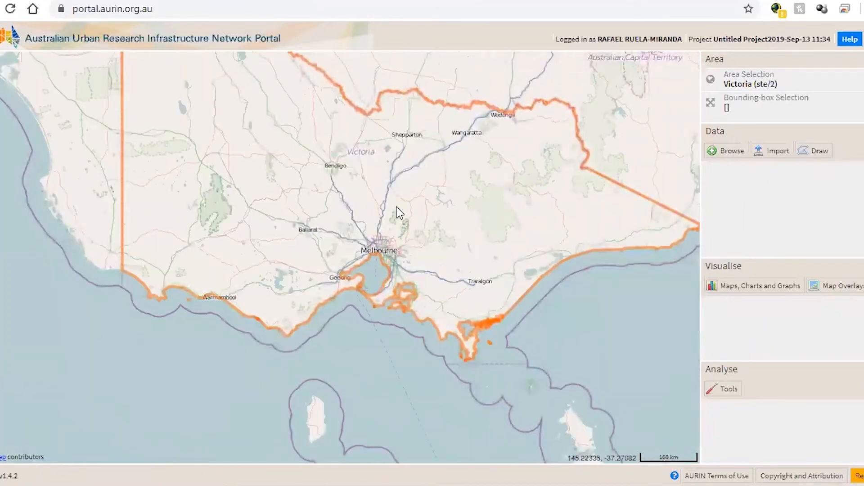
{"action": "left_click_drag", "start_coordinate": [392, 224], "coordinate": [401, 319]}
{"action": "left_click_drag", "start_coordinate": [384, 283], "coordinate": [343, 291]}
{"action": "scroll", "coordinate": [347, 285], "scroll_direction": "down", "scroll_amount": 1}
{"action": "scroll", "coordinate": [347, 285], "scroll_direction": "up", "scroll_amount": 1}
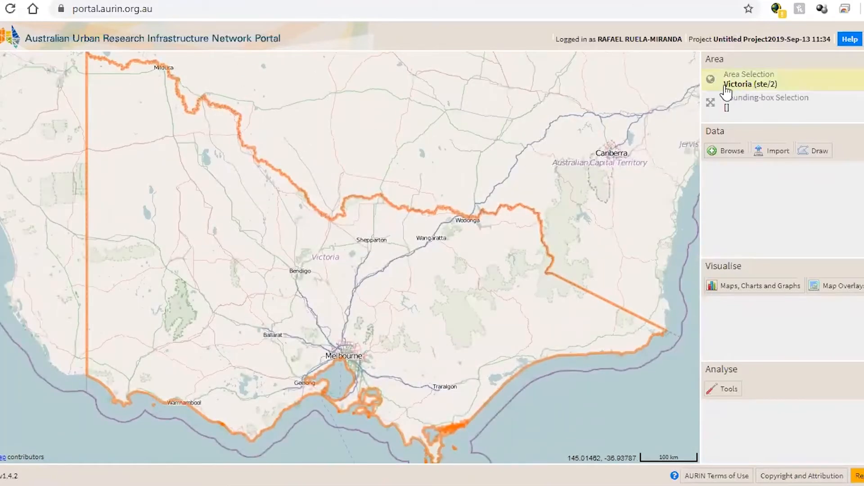
{"action": "scroll", "coordinate": [331, 193], "scroll_direction": "down", "scroll_amount": 1}
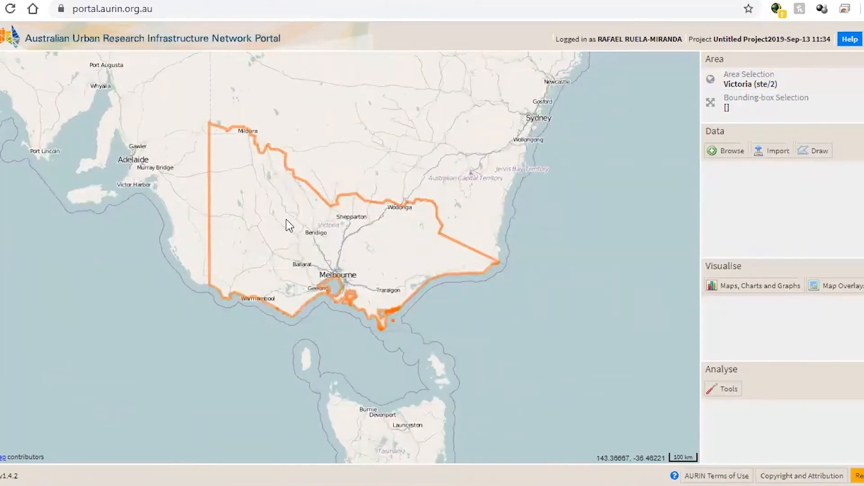
{"action": "scroll", "coordinate": [289, 225], "scroll_direction": "up", "scroll_amount": 1}
{"action": "scroll", "coordinate": [287, 224], "scroll_direction": "down", "scroll_amount": 1}
{"action": "left_click_drag", "start_coordinate": [304, 216], "coordinate": [309, 262]}
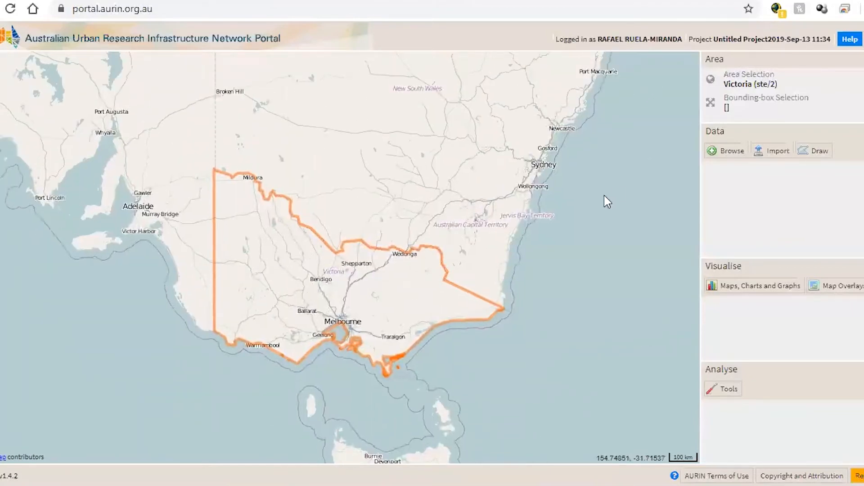
Define the study area as Australia, refined by States and Territories to Victoria
{"action": "left_click", "coordinate": [740, 84]}
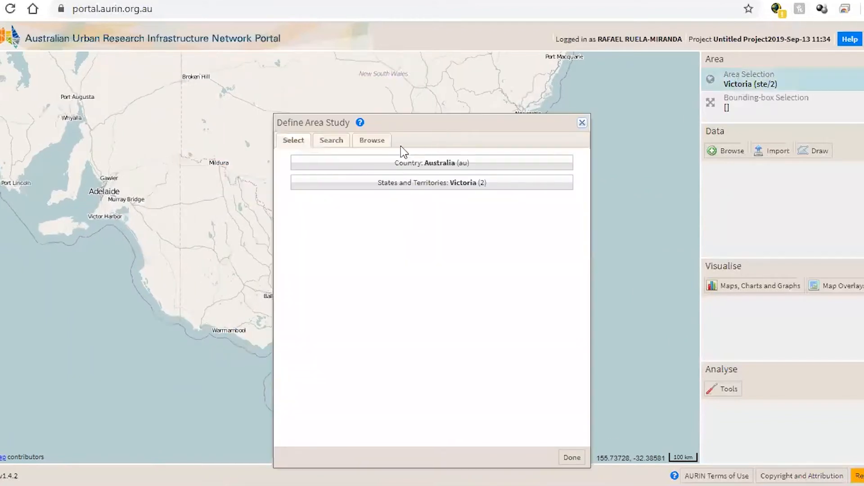
{"action": "left_click", "coordinate": [416, 165]}
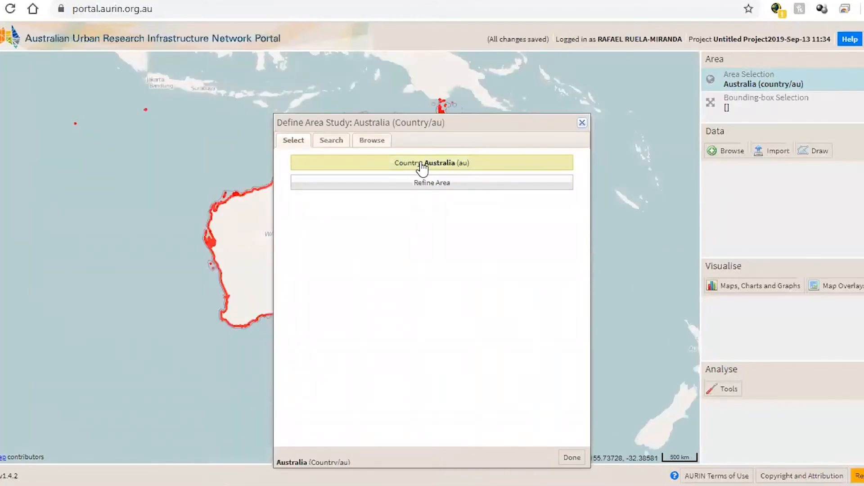
{"action": "left_click", "coordinate": [422, 183]}
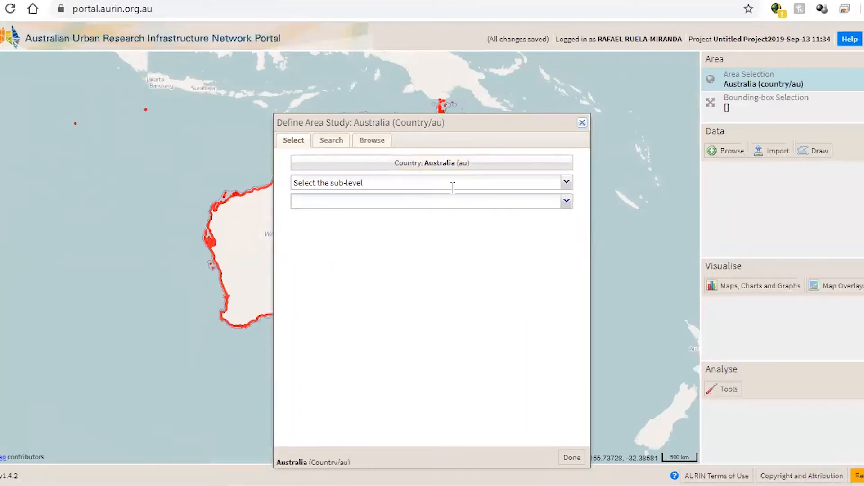
{"action": "left_click", "coordinate": [566, 182]}
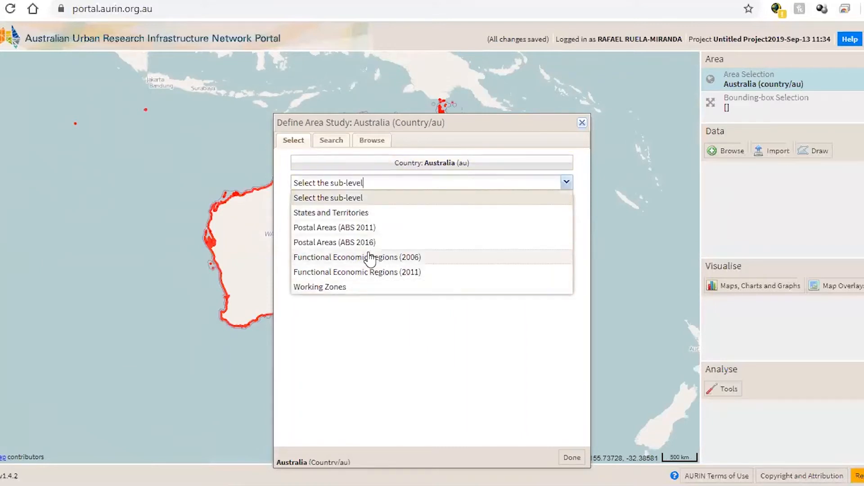
{"action": "left_click", "coordinate": [379, 213]}
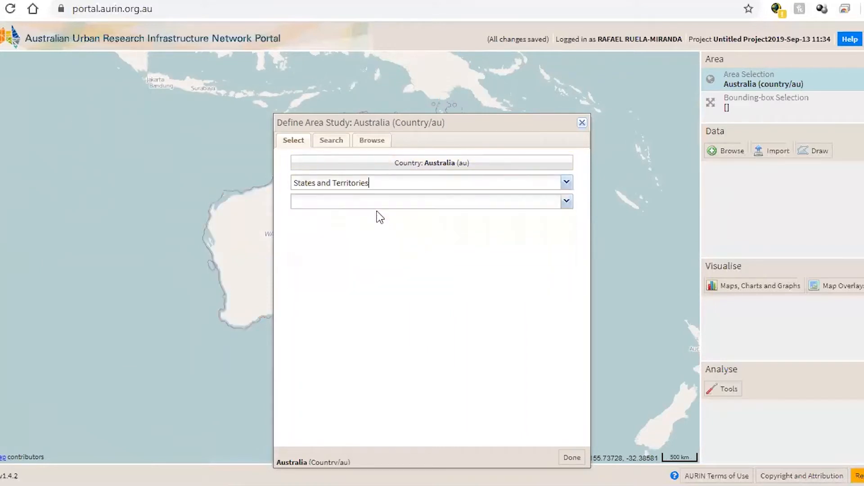
{"action": "left_click", "coordinate": [565, 204]}
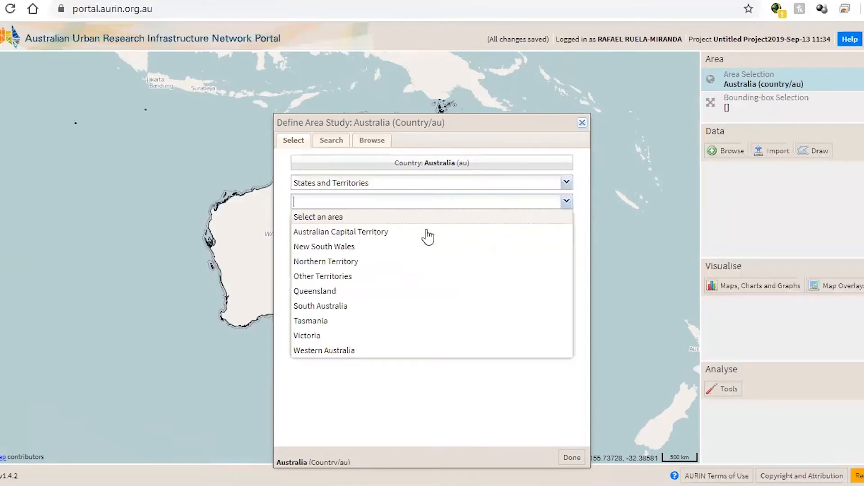
{"action": "left_click", "coordinate": [352, 337]}
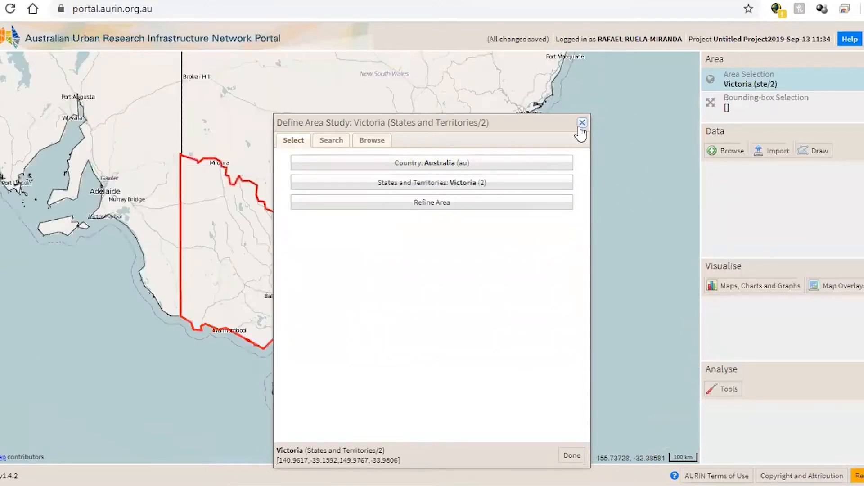
{"action": "left_click", "coordinate": [581, 123]}
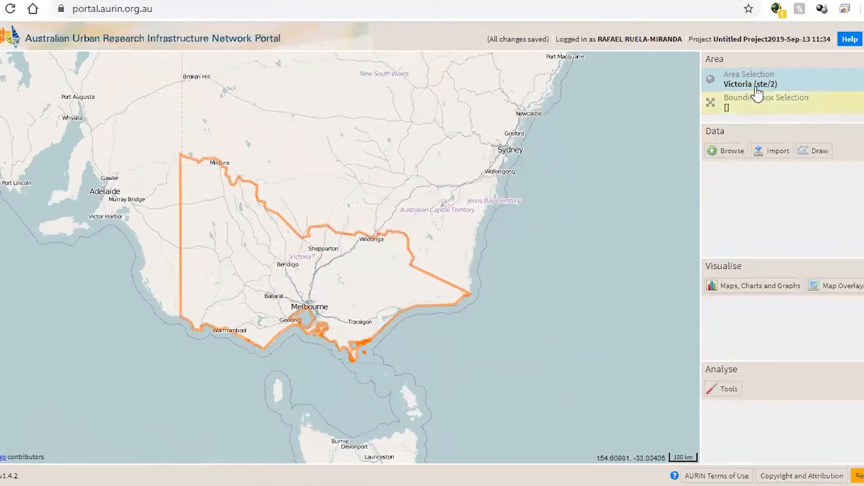
Browse the datasets for Victoria and search with the aggregation level limited to Local Government Areas
{"action": "left_click", "coordinate": [722, 157]}
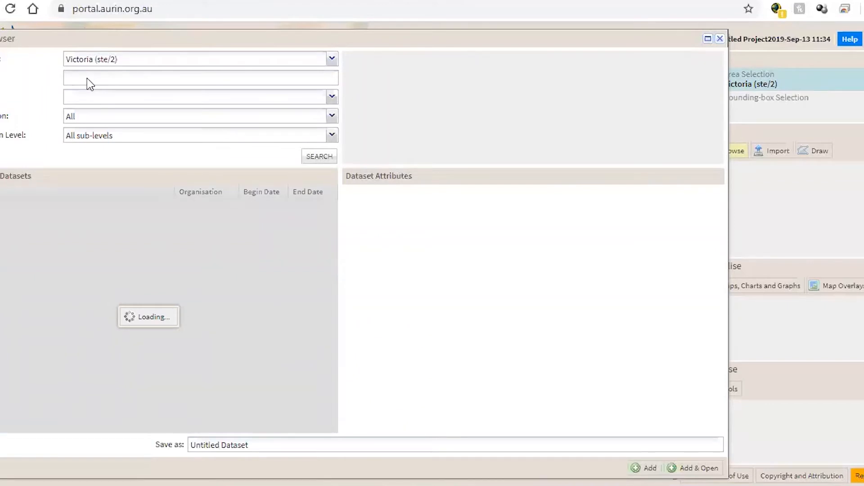
{"action": "left_click", "coordinate": [332, 137]}
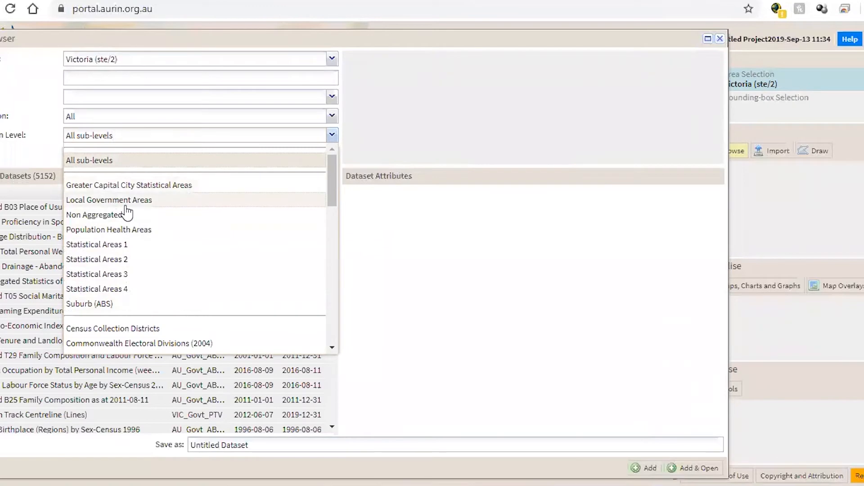
{"action": "left_click", "coordinate": [101, 201]}
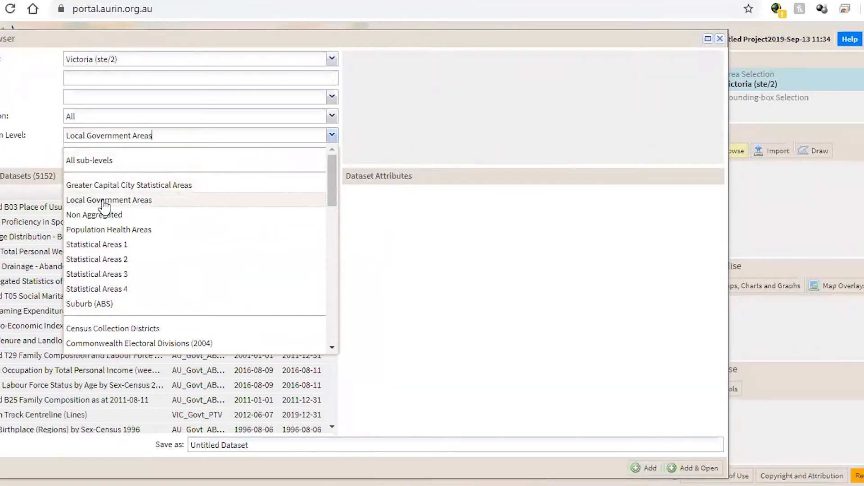
{"action": "left_click", "coordinate": [313, 166]}
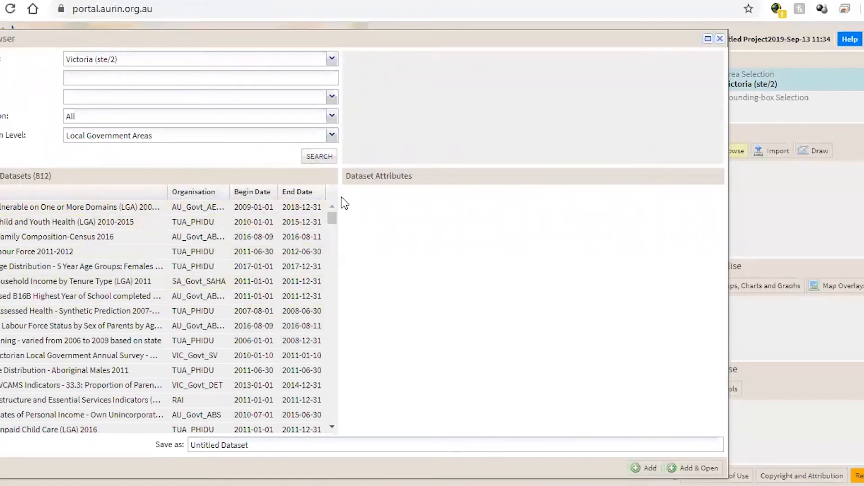
Widen the dataset list and sort it by end date in descending order
{"action": "left_click_drag", "start_coordinate": [341, 197], "coordinate": [395, 203]}
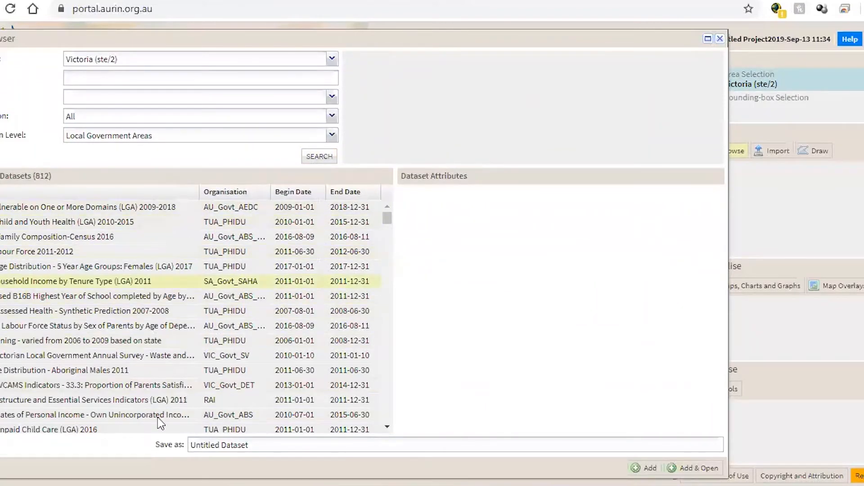
{"action": "left_click", "coordinate": [341, 190]}
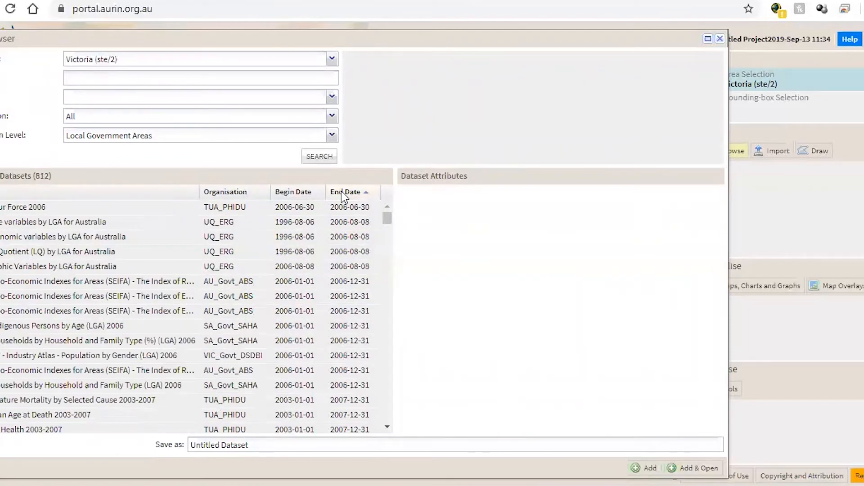
{"action": "left_click", "coordinate": [341, 190]}
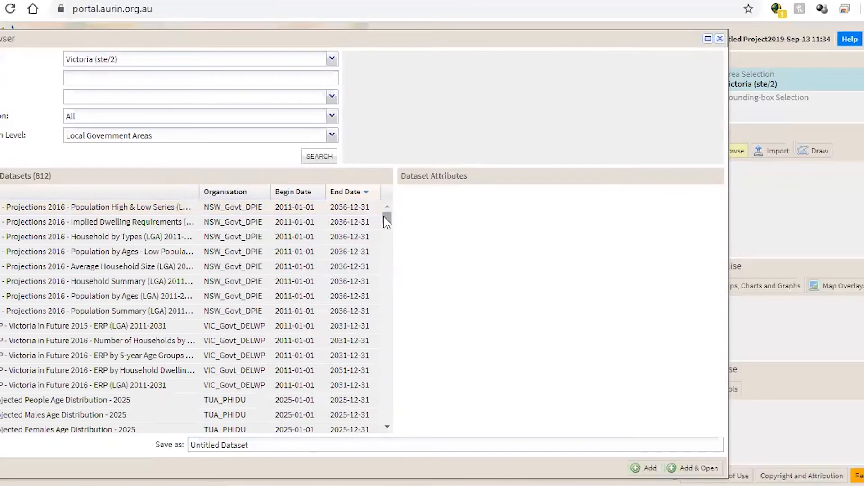
Select the dataset LGA15 Projected People Age Distribution - 2020 and compare it with the 2025 projection
{"action": "mouse_move", "coordinate": [386, 218]}
{"action": "left_mouse_down"}
{"action": "mouse_move", "coordinate": [385, 237]}
{"action": "mouse_move", "coordinate": [383, 221]}
{"action": "left_mouse_up"}
{"action": "scroll", "coordinate": [342, 261], "scroll_direction": "down", "scroll_amount": 2}
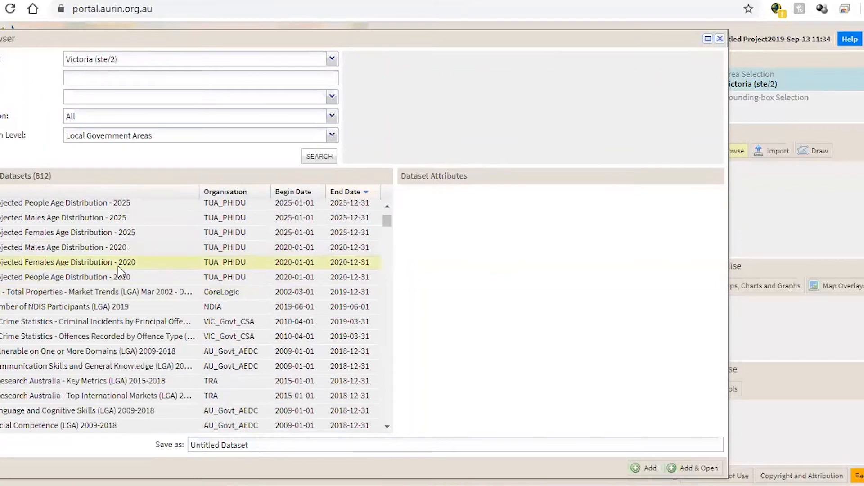
{"action": "left_click", "coordinate": [120, 278]}
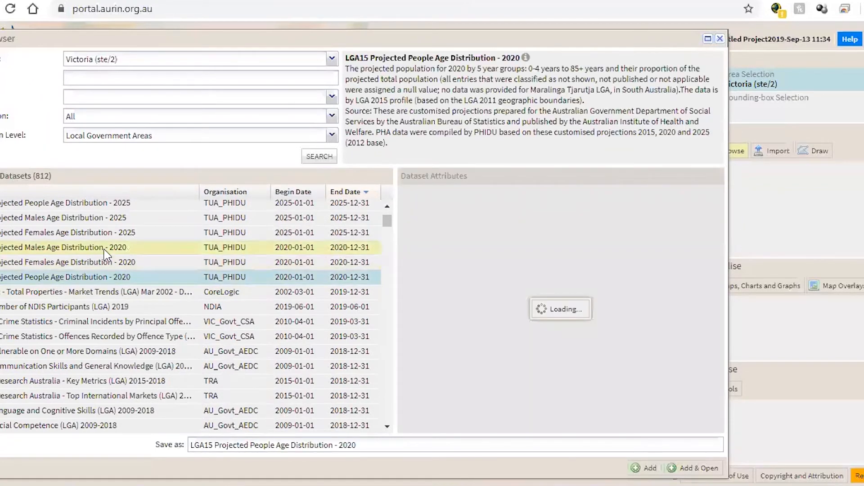
{"action": "scroll", "coordinate": [90, 278], "scroll_direction": "up", "scroll_amount": 3}
{"action": "scroll", "coordinate": [87, 279], "scroll_direction": "down", "scroll_amount": 2}
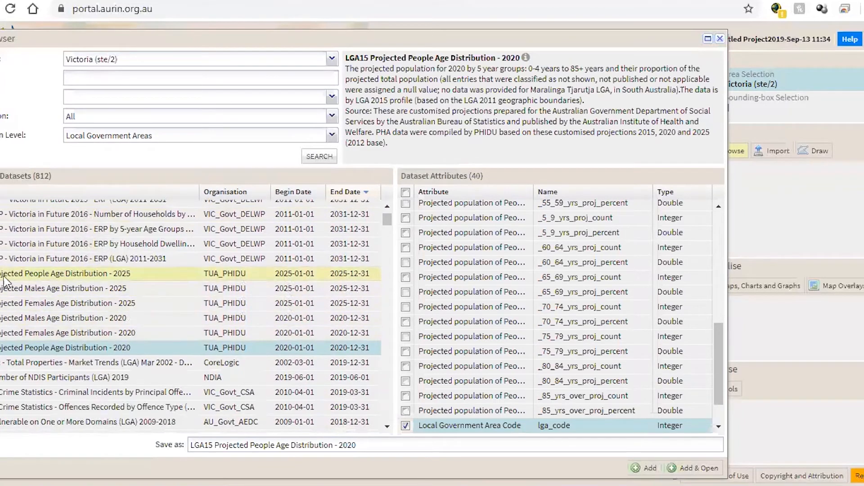
{"action": "mouse_move", "coordinate": [34, 283]}
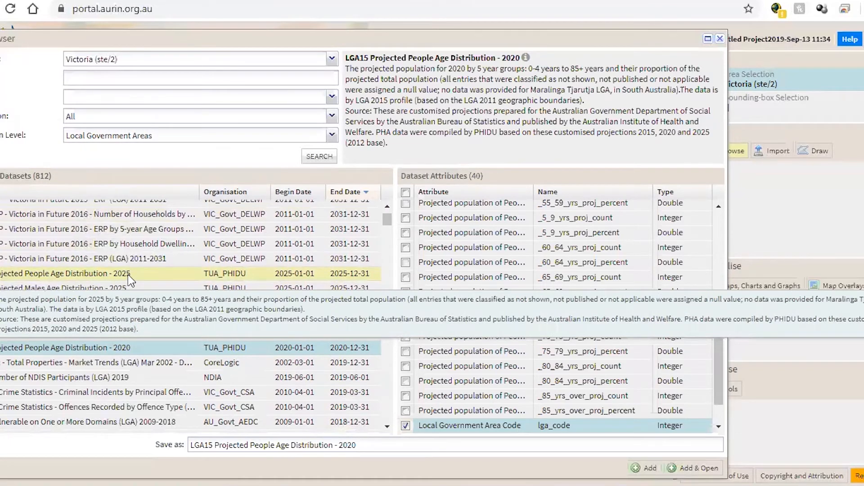
{"action": "mouse_move", "coordinate": [128, 346]}
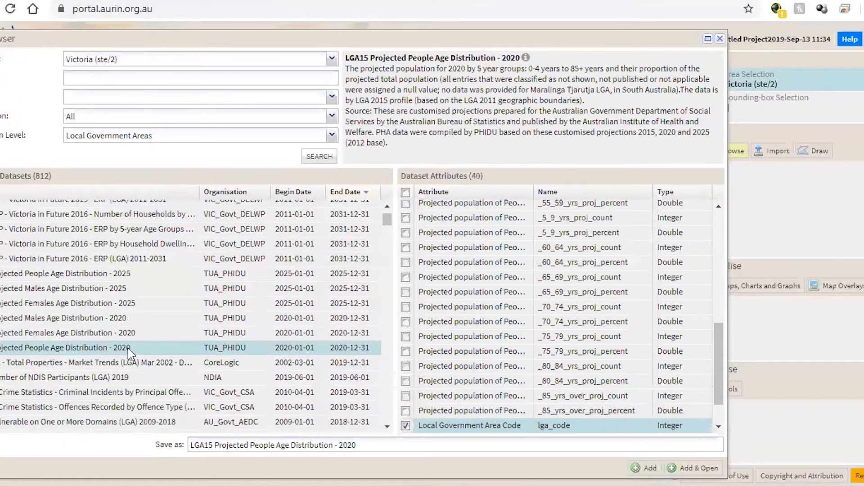
Widen the attribute column and include the Total Projected population – denominator attribute in the dataset
{"action": "scroll", "coordinate": [506, 332], "scroll_direction": "down", "scroll_amount": 2}
{"action": "scroll", "coordinate": [504, 333], "scroll_direction": "up", "scroll_amount": 5}
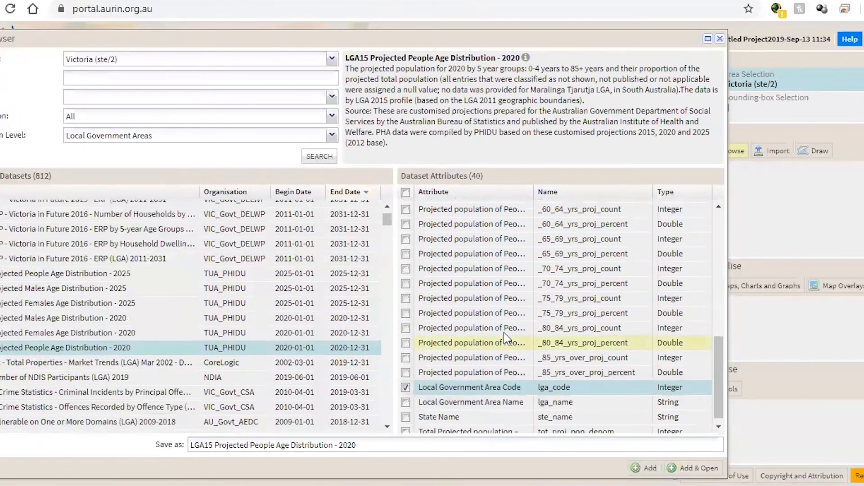
{"action": "left_click_drag", "start_coordinate": [534, 191], "coordinate": [638, 193]}
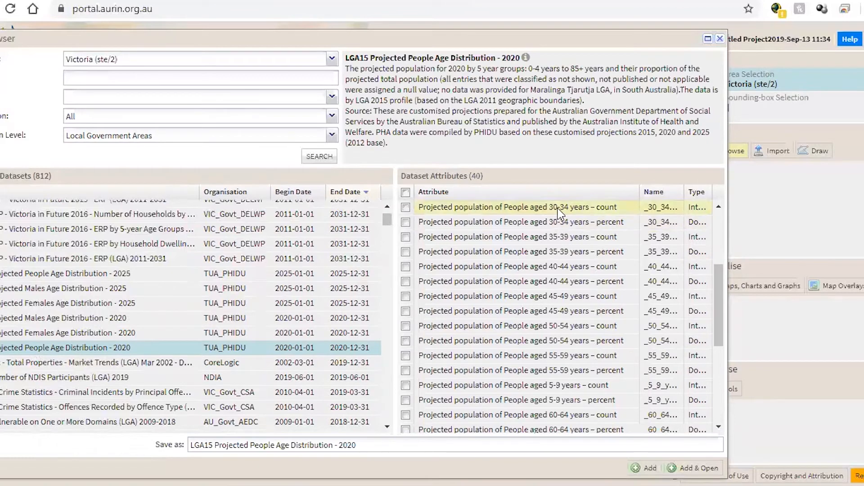
{"action": "scroll", "coordinate": [560, 256], "scroll_direction": "down", "scroll_amount": 4}
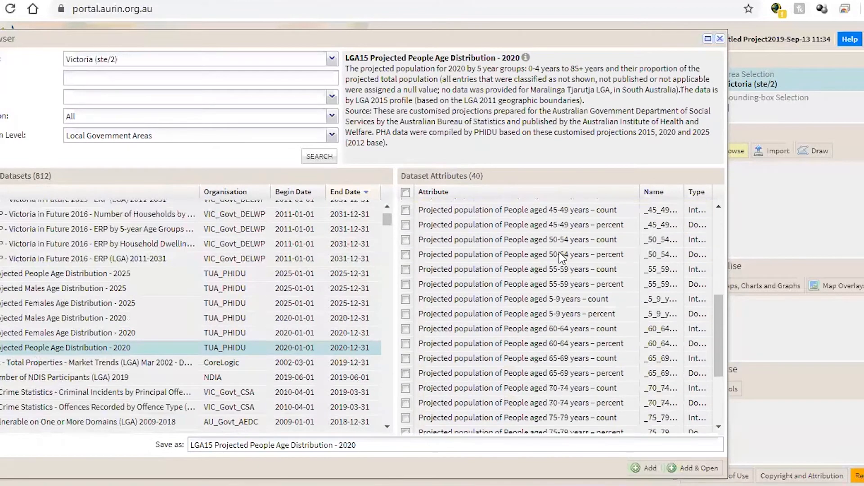
{"action": "scroll", "coordinate": [561, 258], "scroll_direction": "down", "scroll_amount": 1}
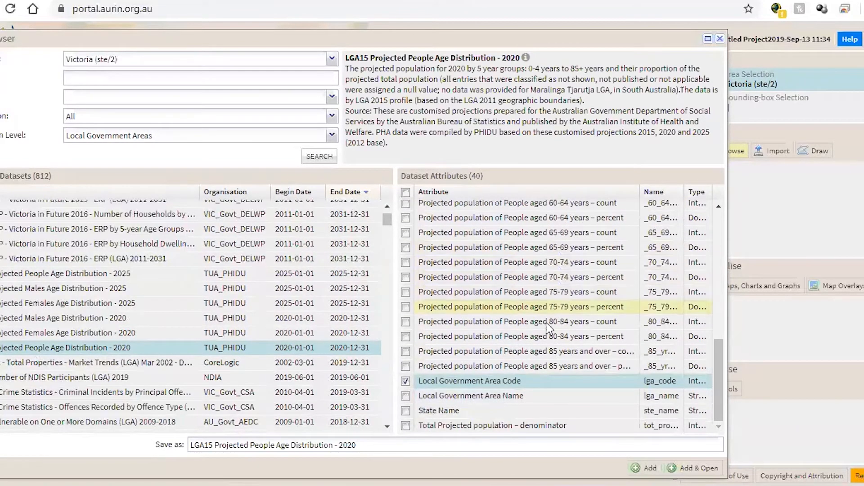
{"action": "left_click", "coordinate": [407, 428]}
{"action": "scroll", "coordinate": [443, 393], "scroll_direction": "up", "scroll_amount": 6}
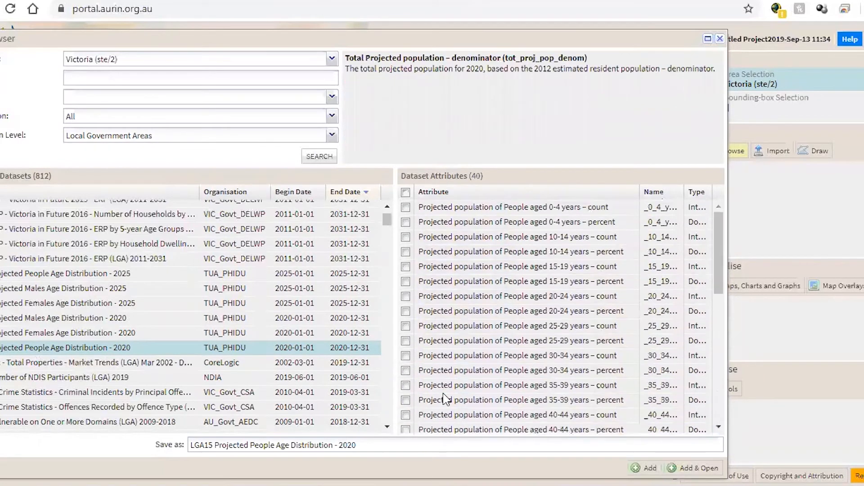
Include the Local Government Area Code and Local Government Area Name attributes, checking them against the VIC_LGA_2016_AUST attribute table in QGIS
{"action": "scroll", "coordinate": [445, 400], "scroll_direction": "down", "scroll_amount": 6}
{"action": "left_click", "coordinate": [439, 382]}
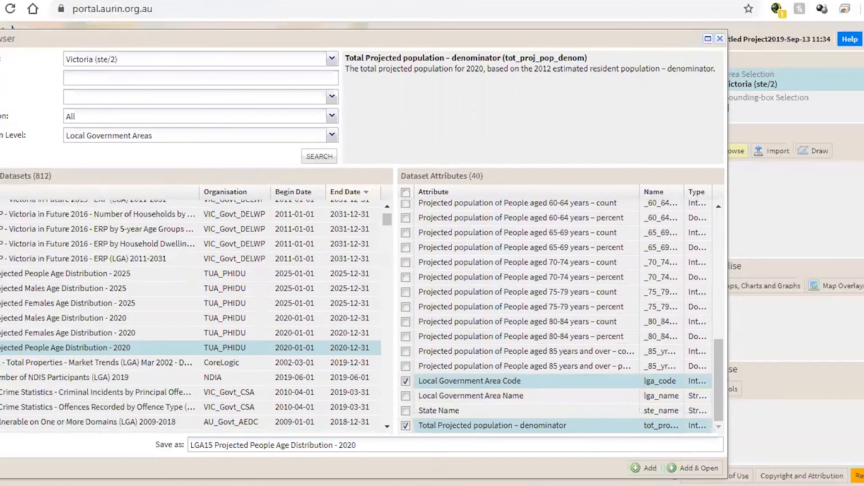
{"action": "mouse_move", "coordinate": [439, 484]}
{"action": "left_click", "coordinate": [428, 449]}
{"action": "left_click", "coordinate": [406, 395]}
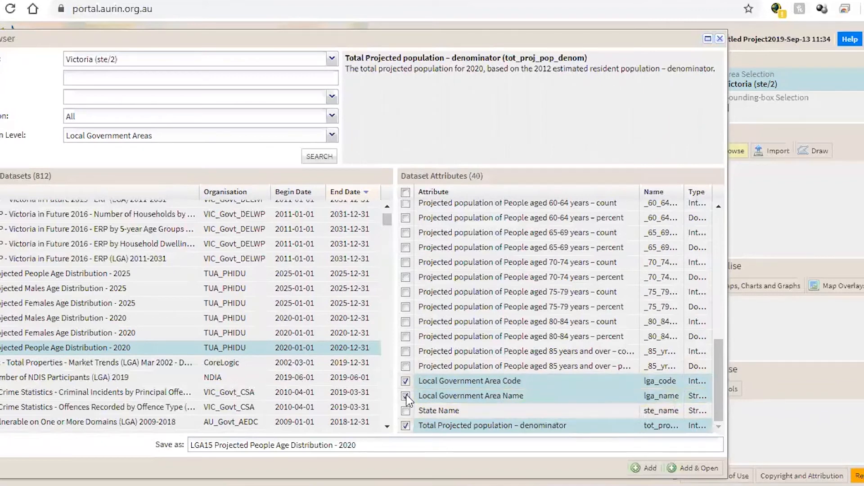
{"action": "mouse_move", "coordinate": [453, 485]}
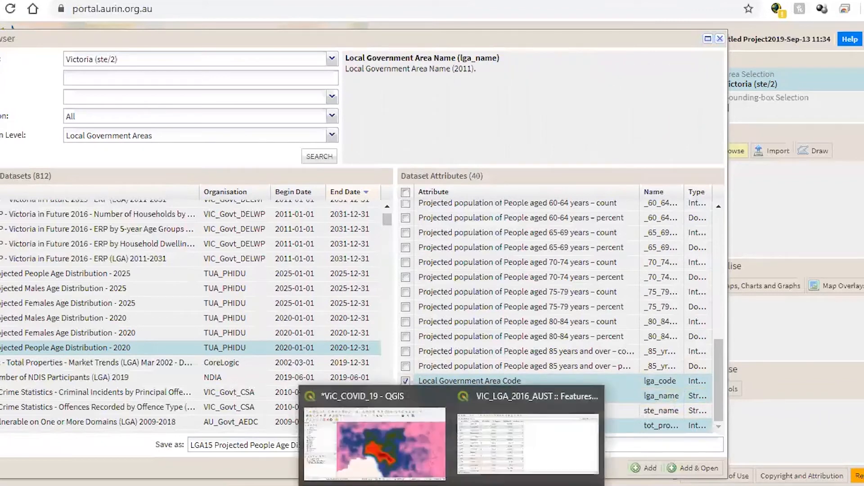
{"action": "left_click", "coordinate": [488, 461]}
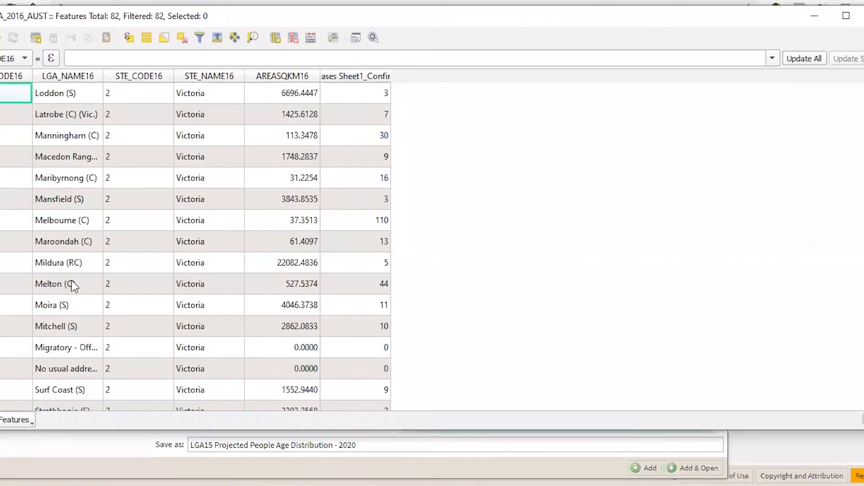
{"action": "left_click", "coordinate": [421, 485]}
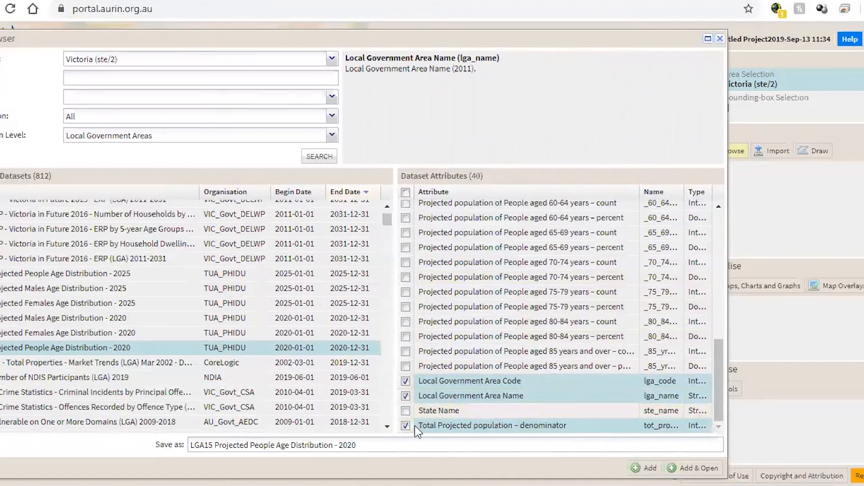
Add the LGA15 Projected People Age Distribution - 2020 dataset to the project and close the dataset browser
{"action": "left_click", "coordinate": [648, 470]}
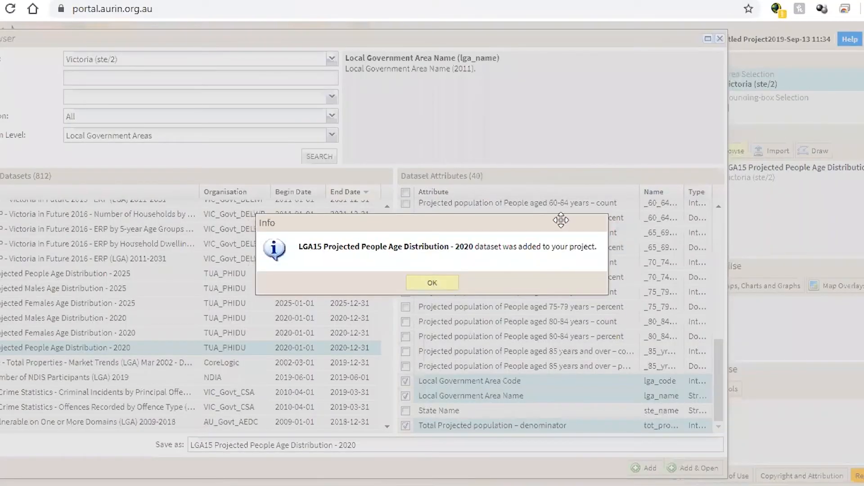
{"action": "left_click", "coordinate": [442, 285]}
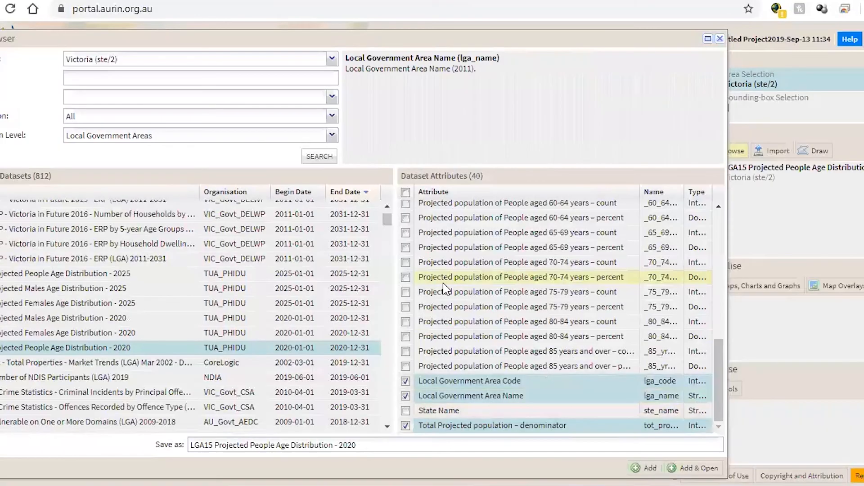
{"action": "left_click", "coordinate": [719, 40]}
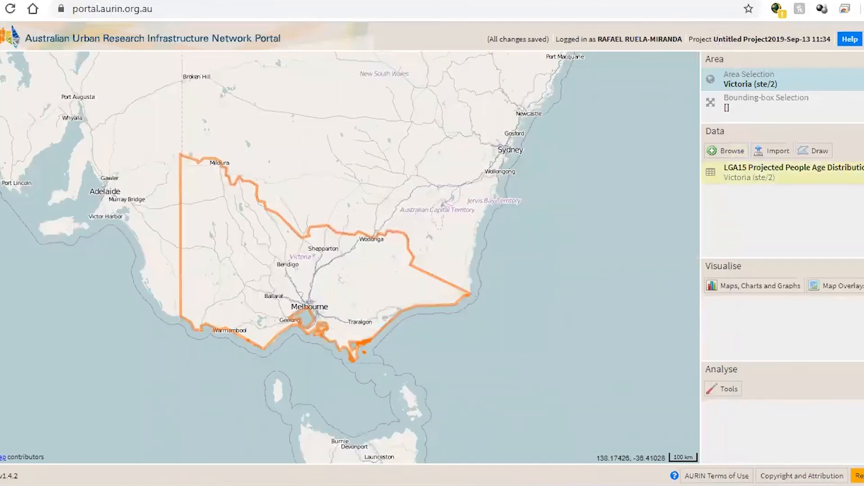
Display the LGA15 Projected People Age Distribution - 2020 dataset on the map and download it as CSV
{"action": "left_click", "coordinate": [845, 171]}
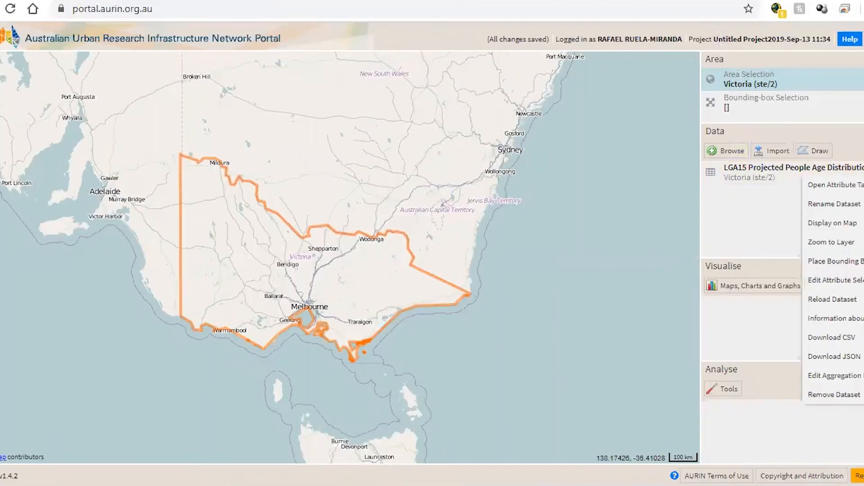
{"action": "left_click", "coordinate": [844, 228]}
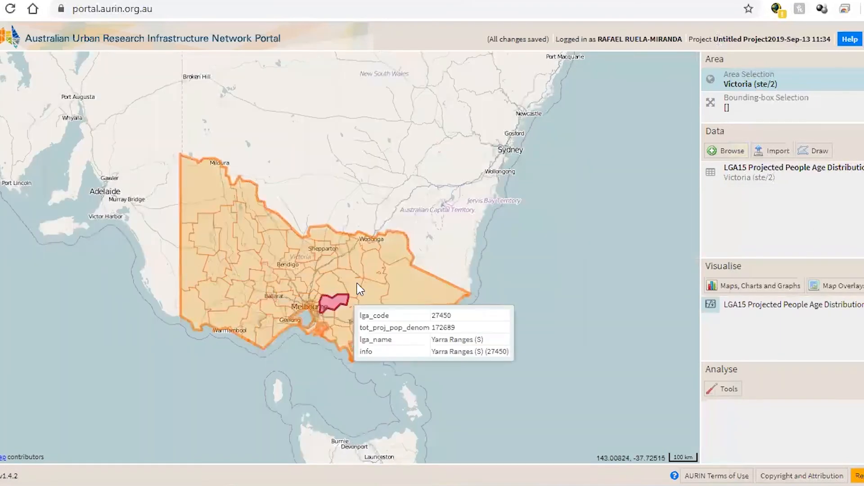
{"action": "scroll", "coordinate": [360, 334], "scroll_direction": "up", "scroll_amount": 3}
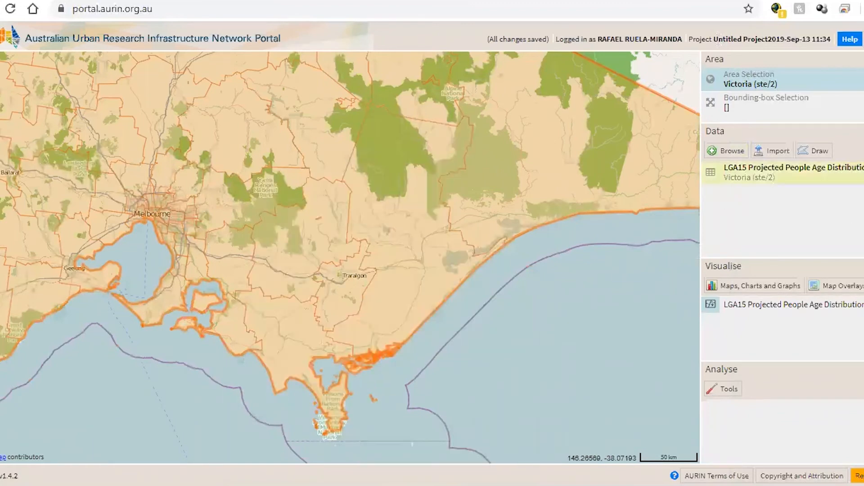
{"action": "right_click", "coordinate": [803, 177]}
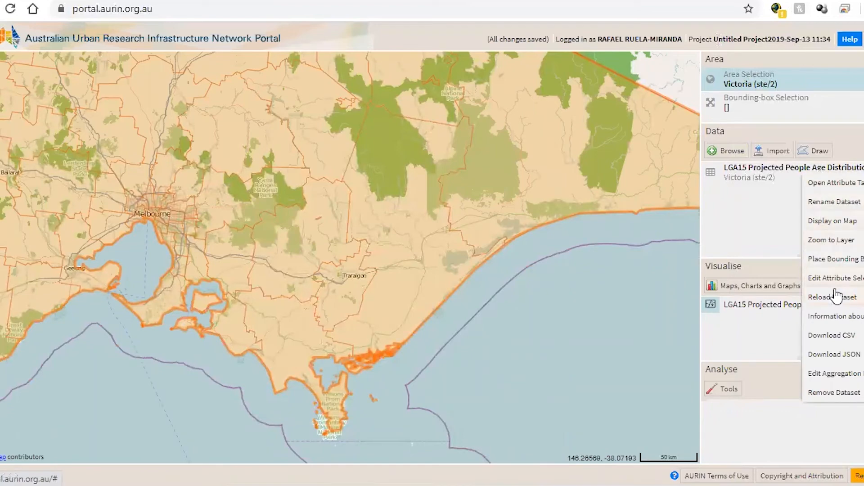
{"action": "left_click", "coordinate": [855, 337]}
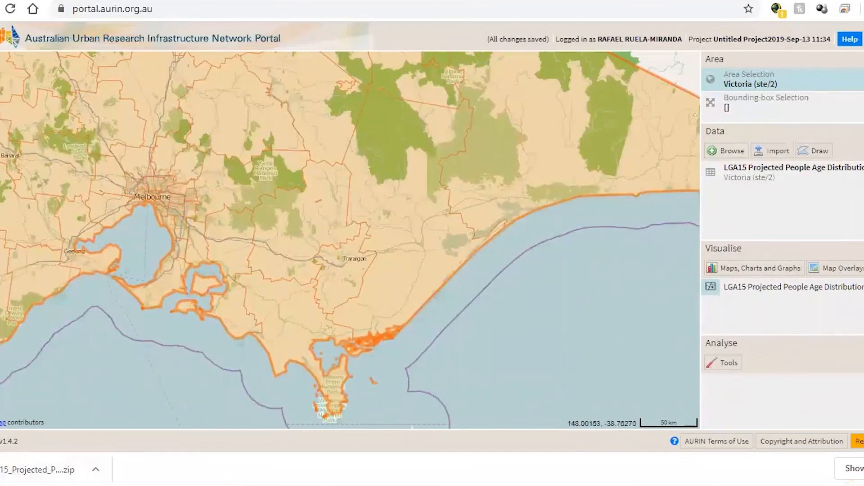
In File Explorer's Downloads folder, extract LGA15_Projected_People_Age_Distribution_-_2020_.csv.zip in place
{"action": "mouse_move", "coordinate": [312, 484]}
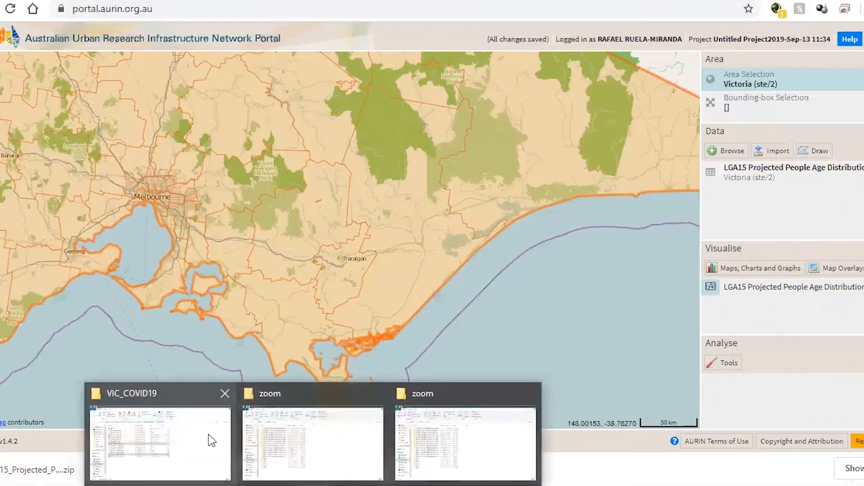
{"action": "left_click", "coordinate": [286, 444]}
{"action": "left_click", "coordinate": [16, 124]}
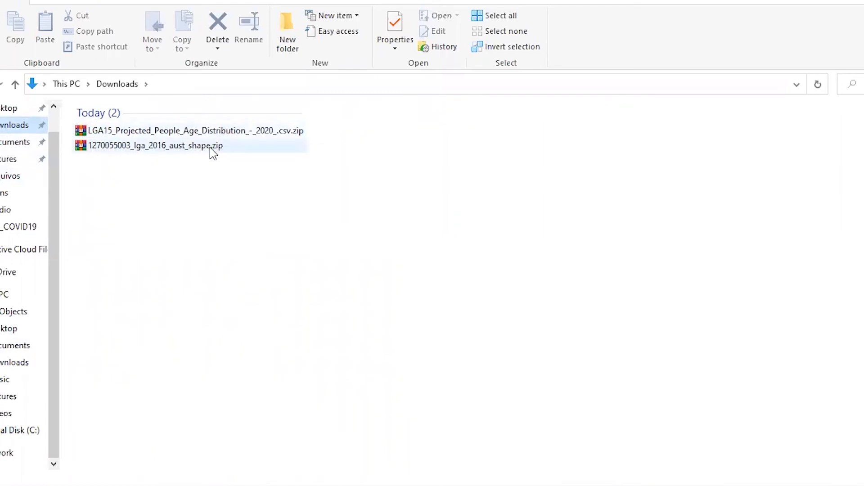
{"action": "left_click", "coordinate": [241, 135]}
{"action": "right_click", "coordinate": [241, 134]}
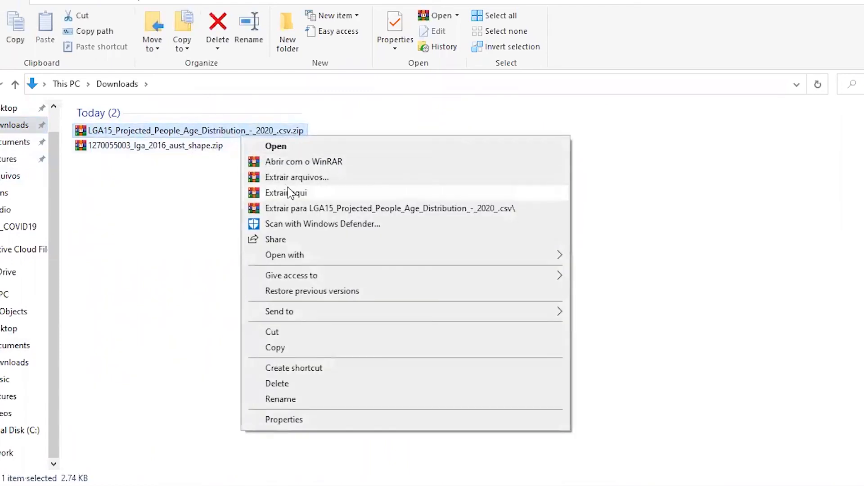
{"action": "left_click", "coordinate": [270, 191]}
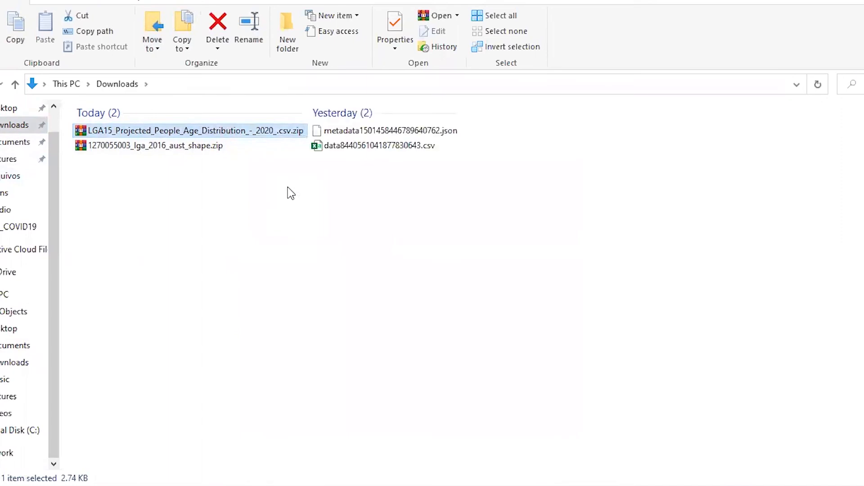
Move the extracted JSON and CSV files to the VIC_COVID19 folder and load the CSV into the QGIS project
{"action": "left_click_drag", "start_coordinate": [401, 192], "coordinate": [168, 410]}
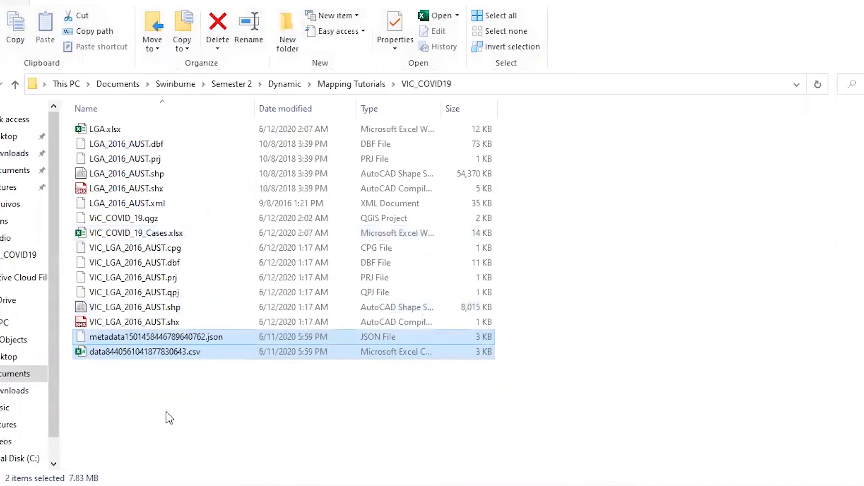
{"action": "left_click", "coordinate": [180, 355]}
{"action": "left_click_drag", "start_coordinate": [179, 358], "coordinate": [37, 421]}
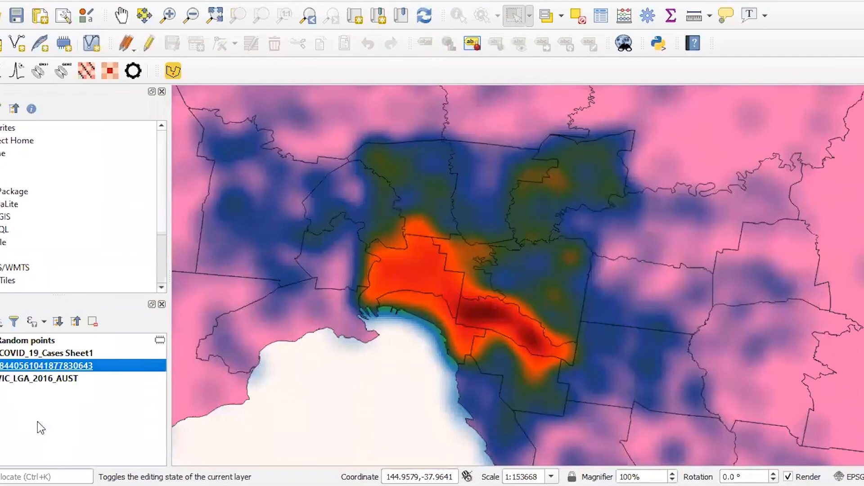
Open the attribute table of the loaded population CSV layer and widen the tot_proj_pop_denom column to show its full name
{"action": "right_click", "coordinate": [80, 366]}
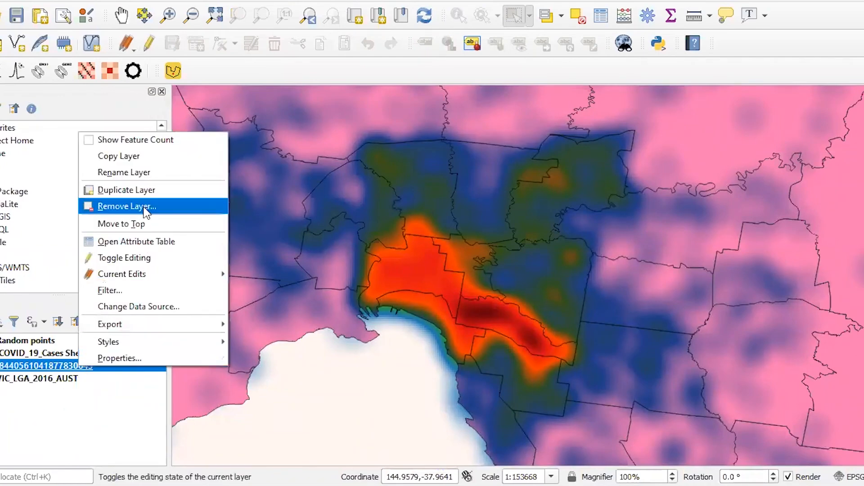
{"action": "left_click", "coordinate": [135, 241]}
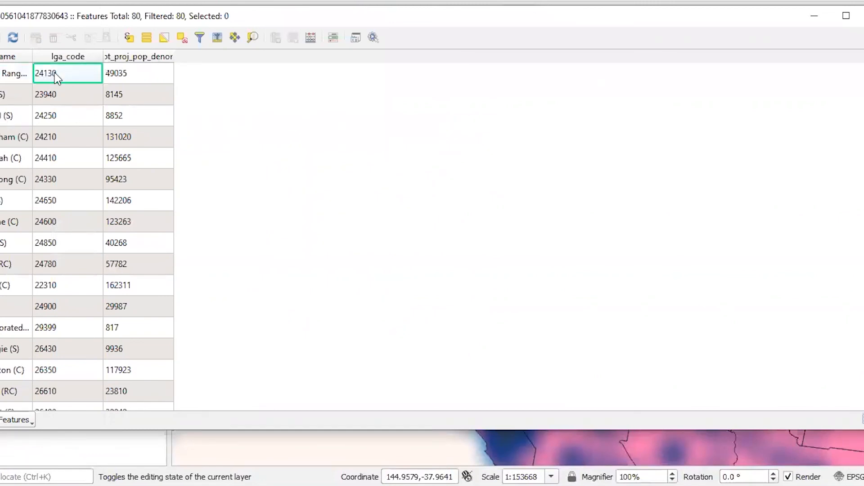
{"action": "left_click", "coordinate": [127, 71]}
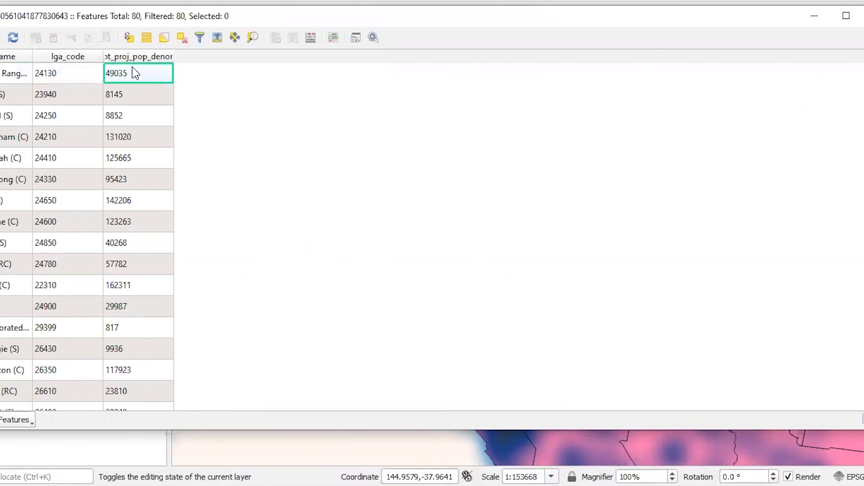
{"action": "left_click_drag", "start_coordinate": [173, 57], "coordinate": [260, 59]}
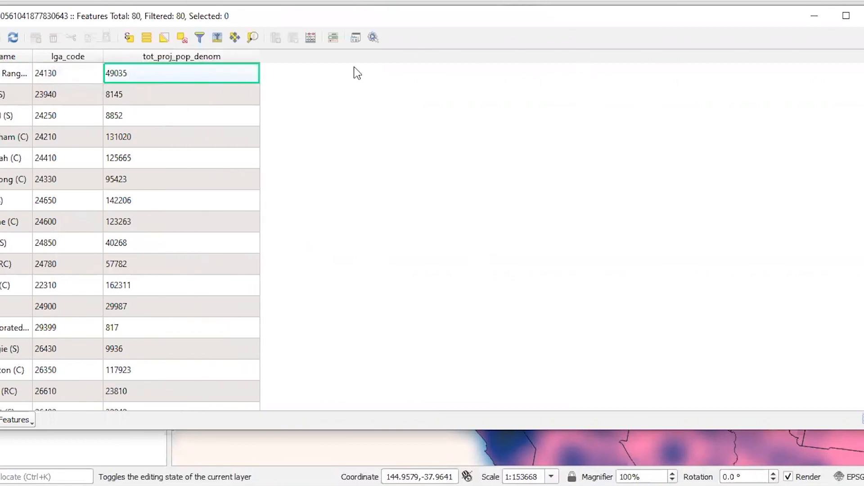